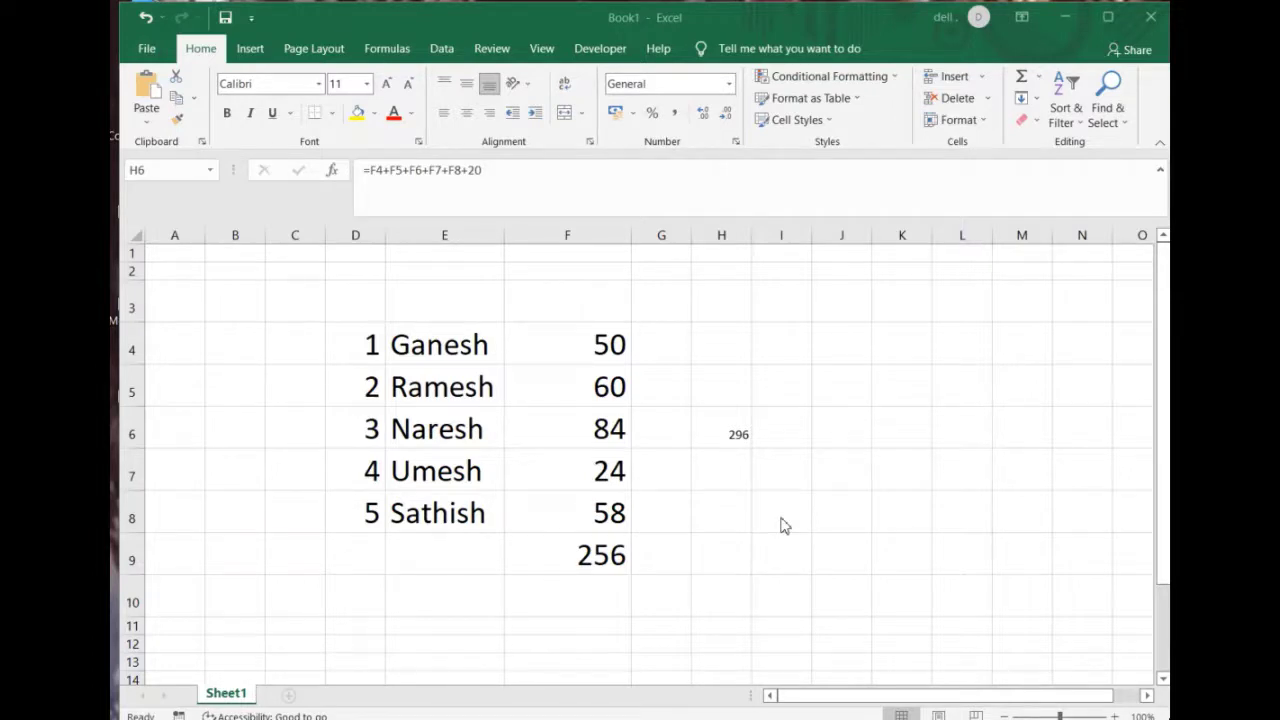
# Step: From cell H9, use the Go To dialog (F5) with reference A3 to jump to A3
pyautogui.click(778, 557)
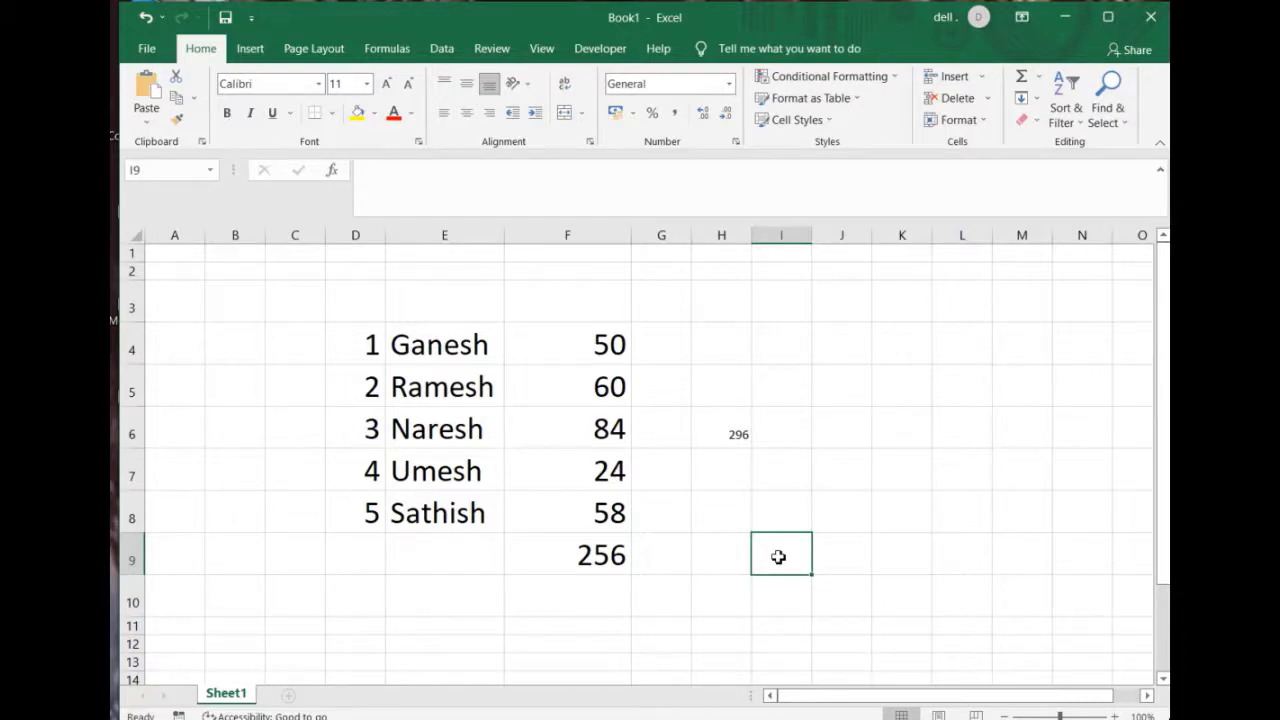
pyautogui.click(742, 552)
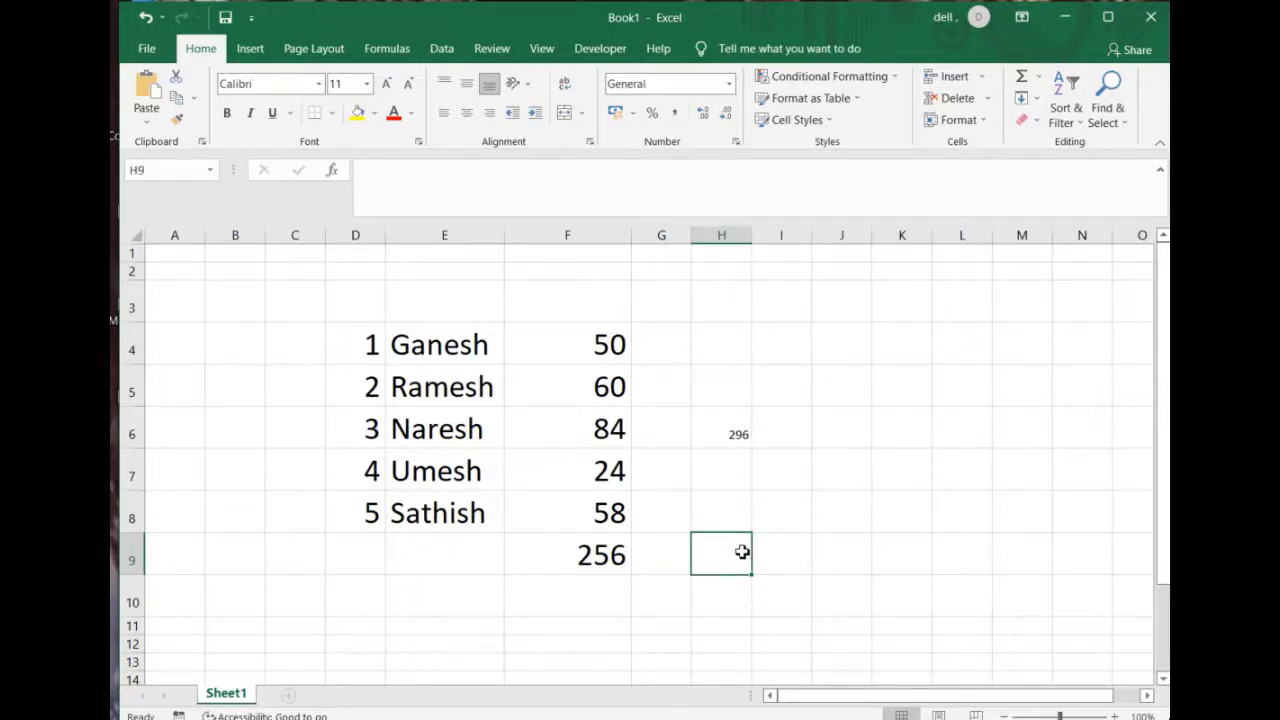
pyautogui.press('F5')
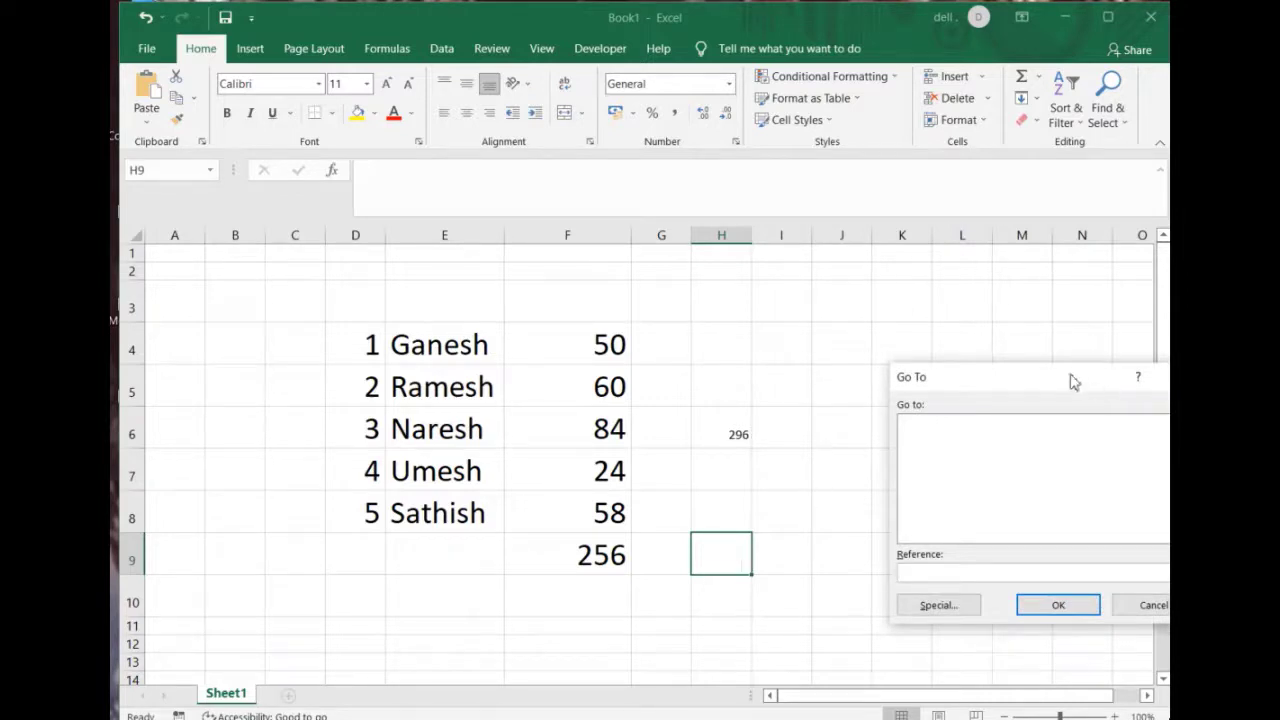
pyautogui.moveTo(1021, 374); pyautogui.dragTo(904, 339)
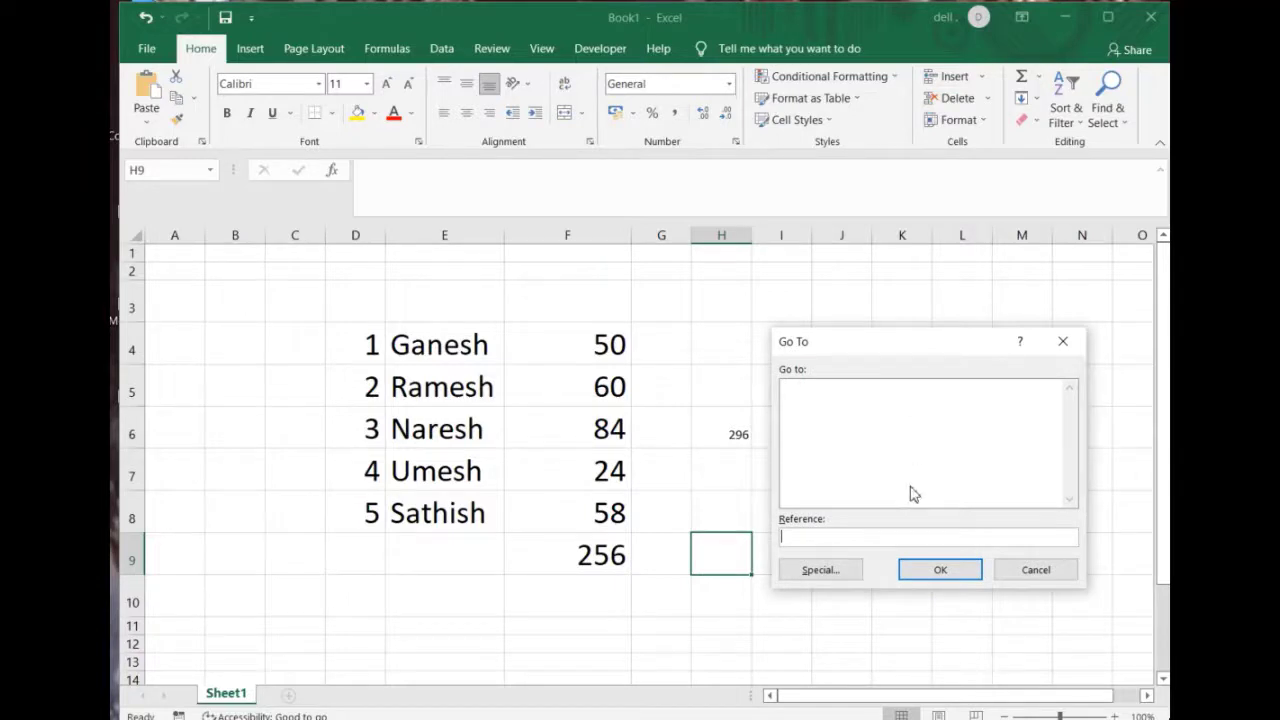
pyautogui.write('A')
pyautogui.write('3')
pyautogui.press('Return')
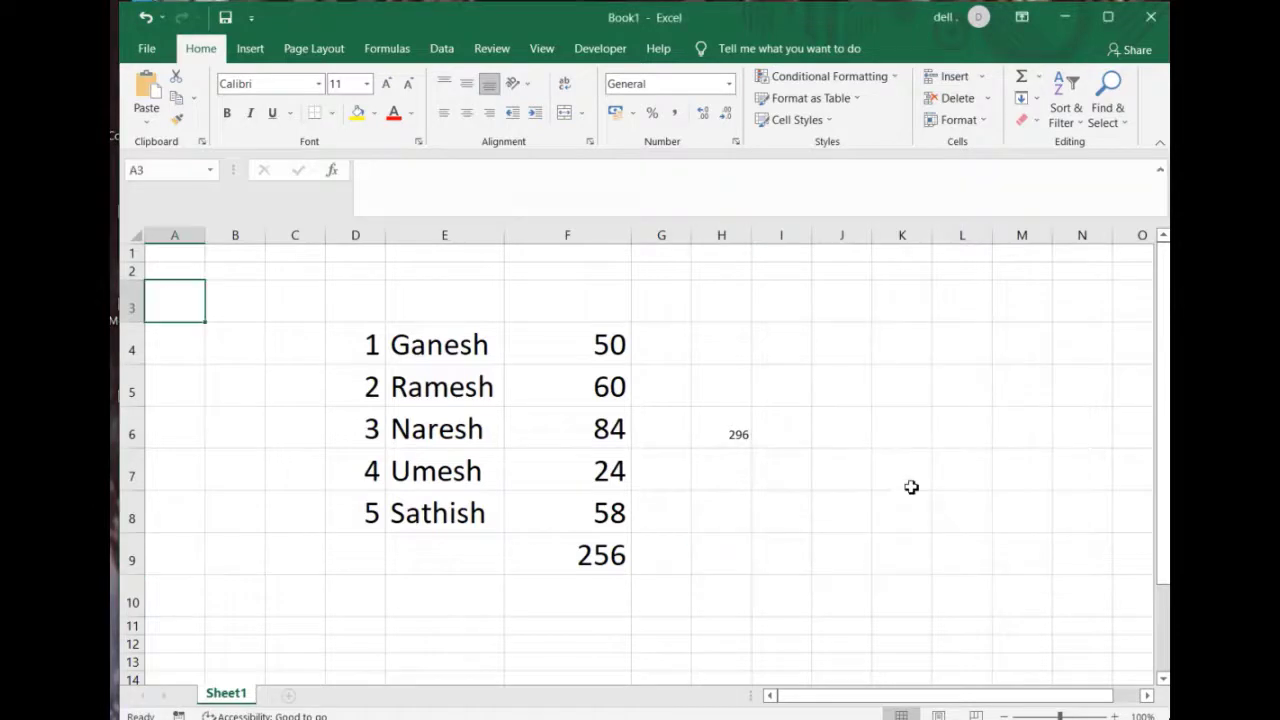
# Step: Select I9, then enter a3 in the Ctrl+G Go To dialog to land on A3
pyautogui.click(781, 557)
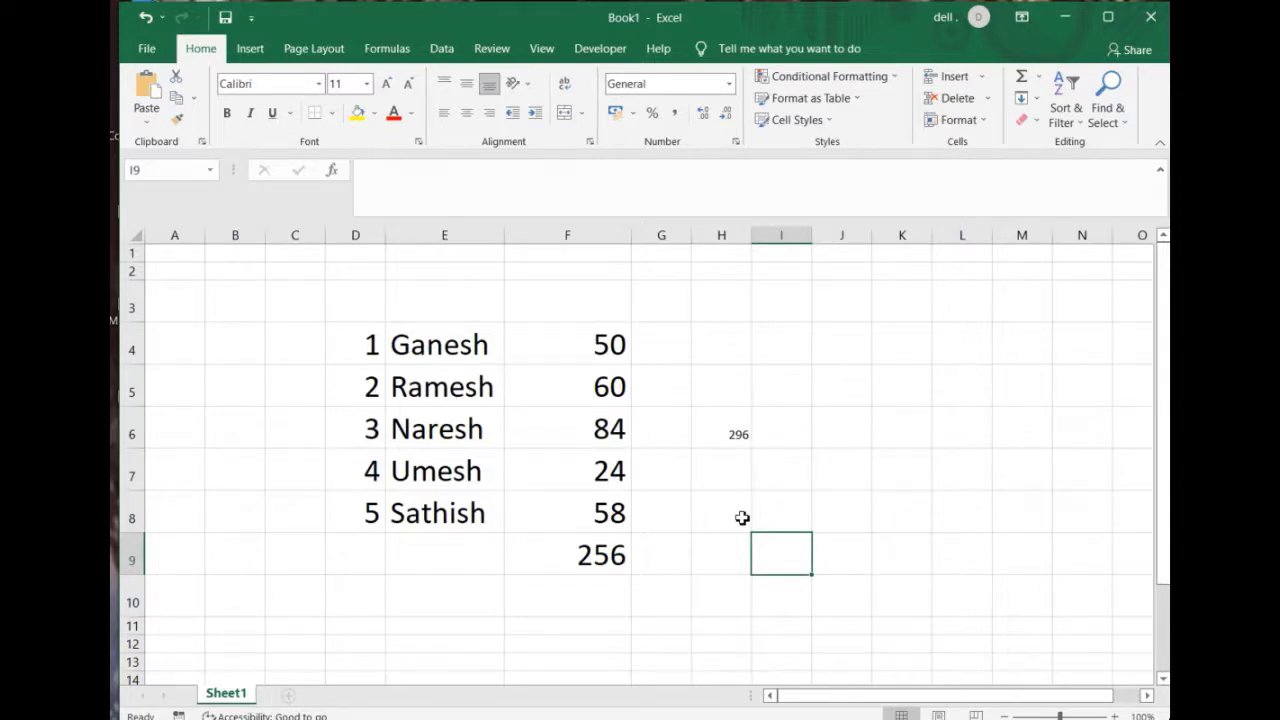
pyautogui.hotkey('ctrl', 'g')
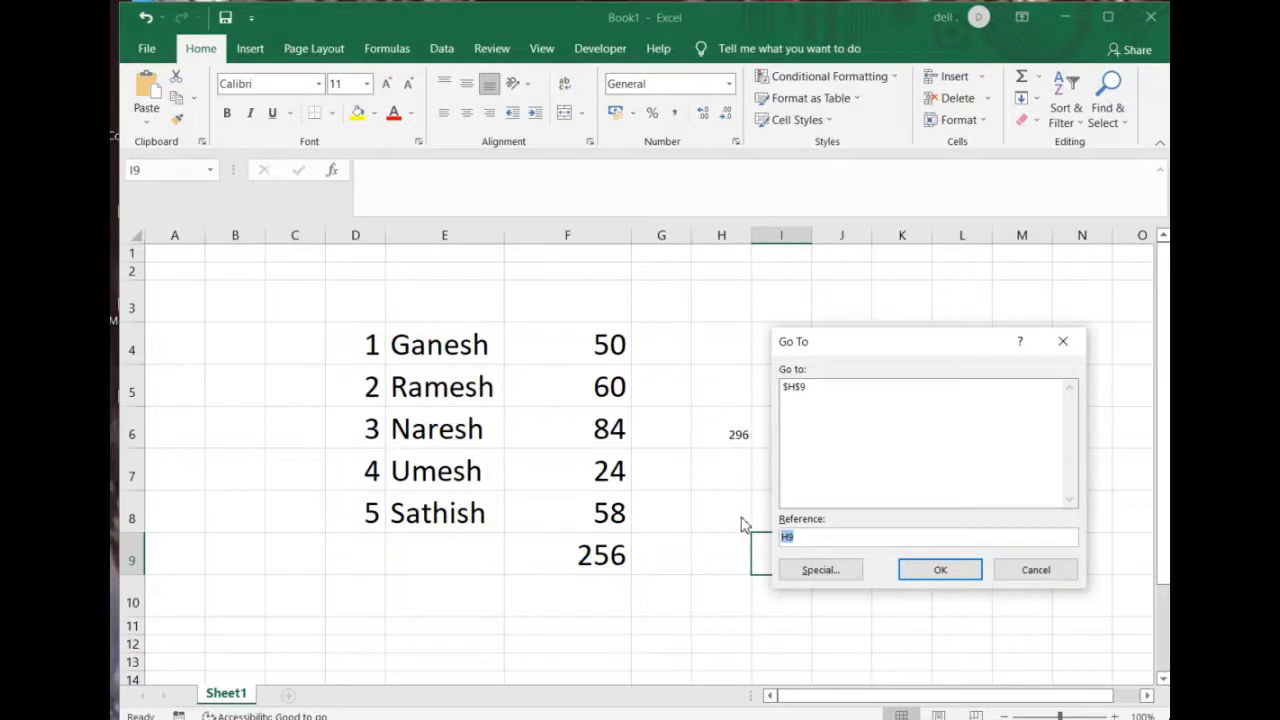
pyautogui.write('a')
pyautogui.write('3')
pyautogui.press('Return')
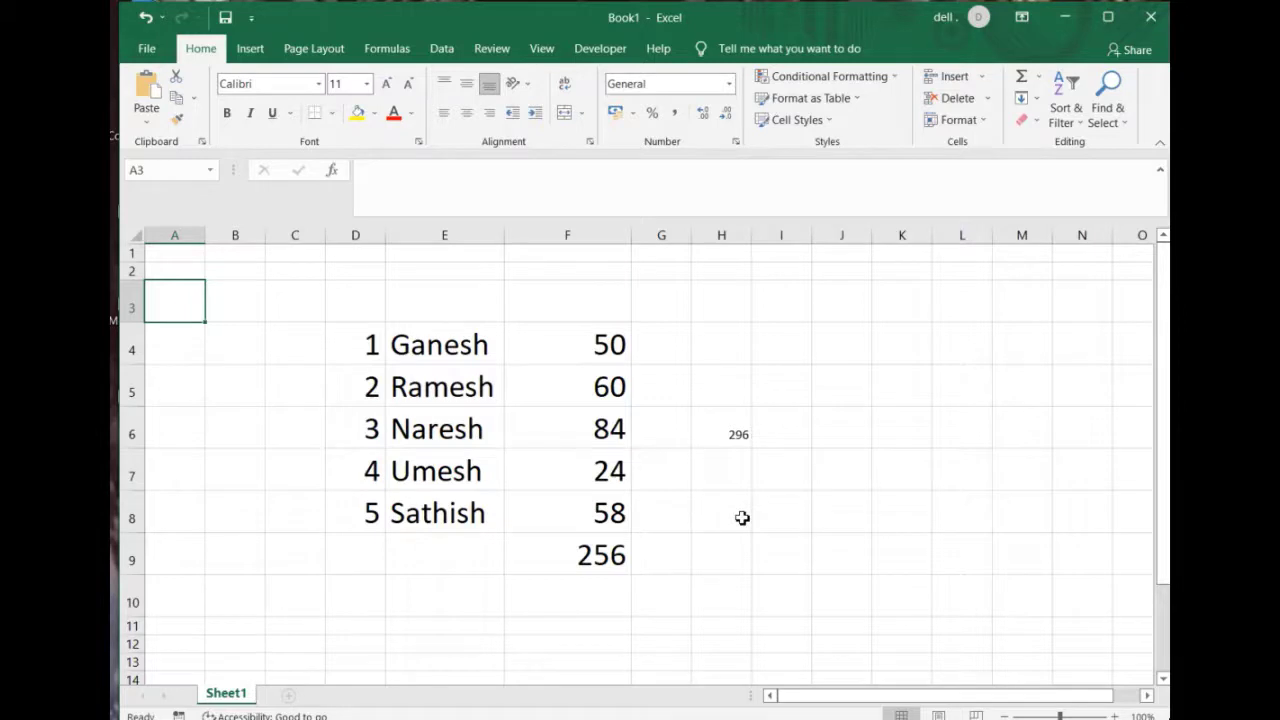
# Step: Open Go To Special from the Go To dialog and pick the Blanks option
pyautogui.hotkey('ctrl', 'g')
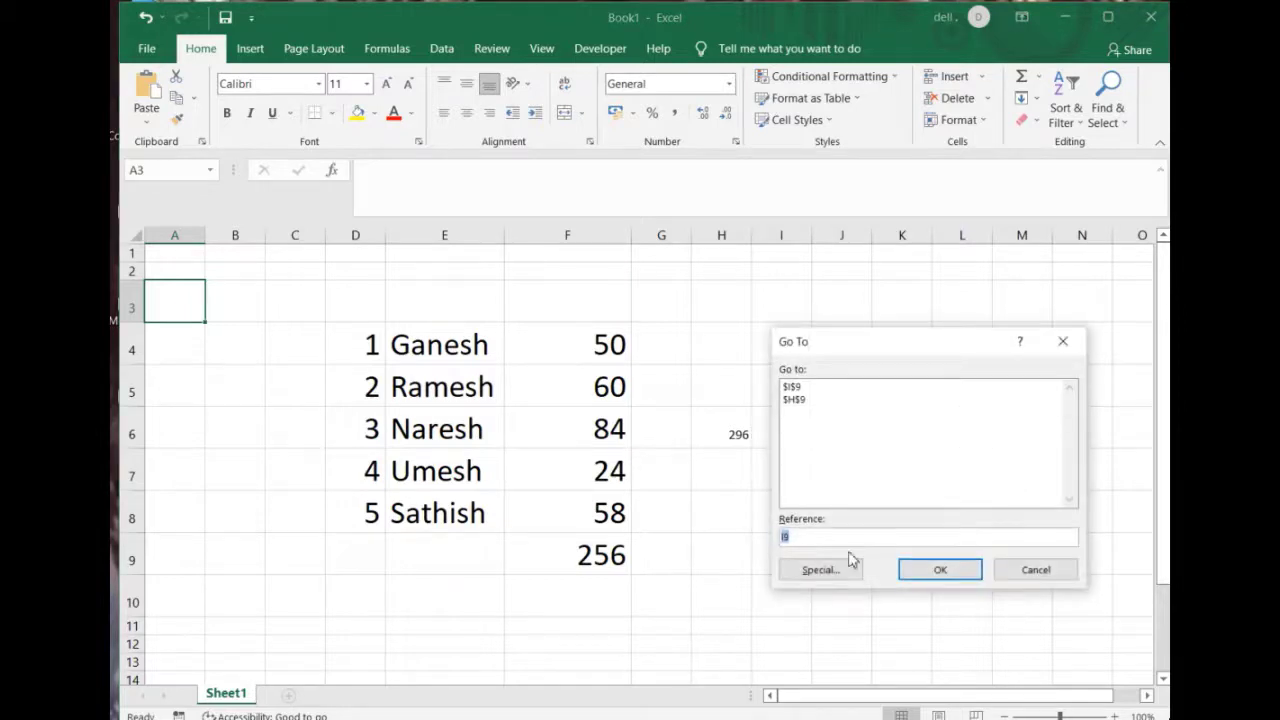
pyautogui.click(820, 571)
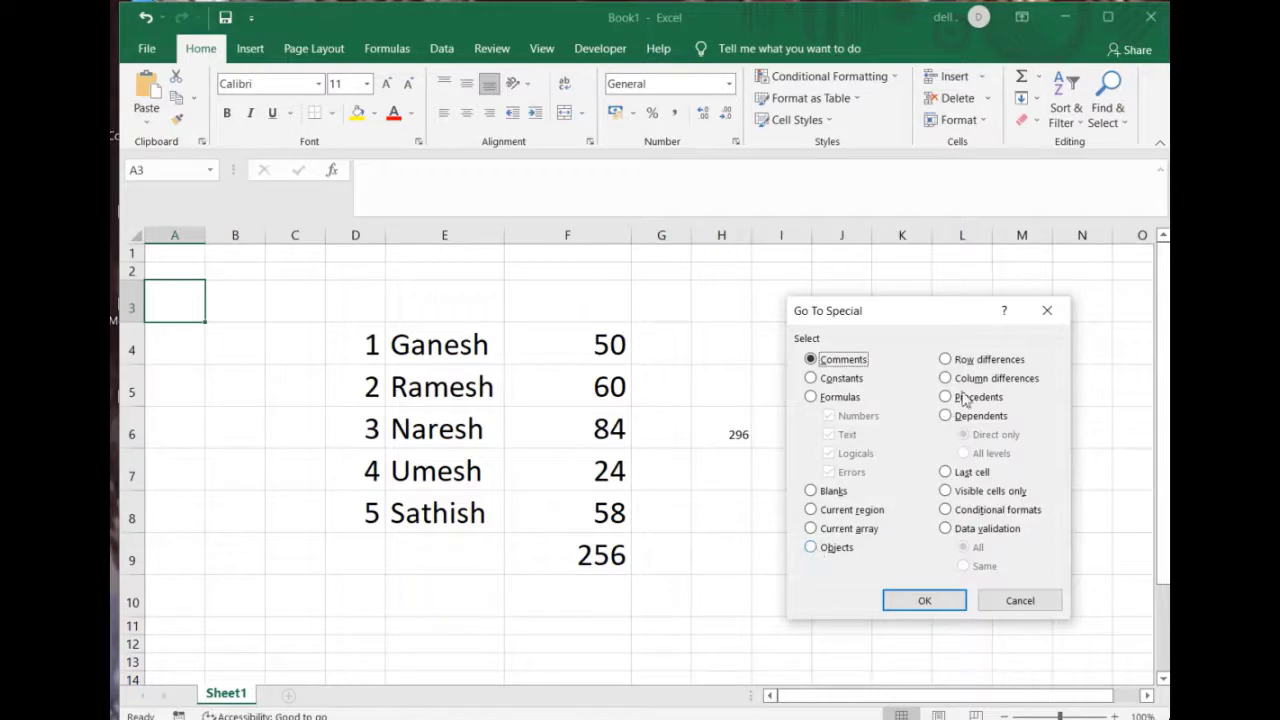
pyautogui.click(811, 492)
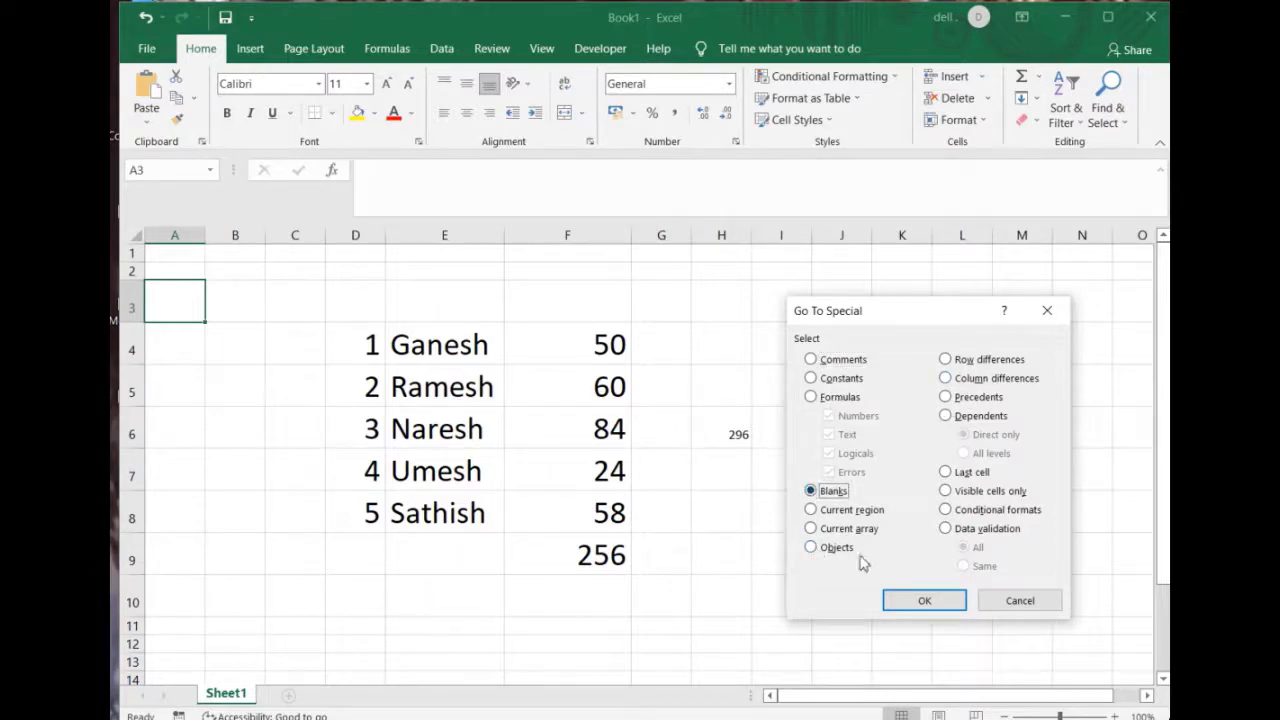
# Step: Confirm Go To Special to select all blank cells in A1:H10
pyautogui.click(922, 600)
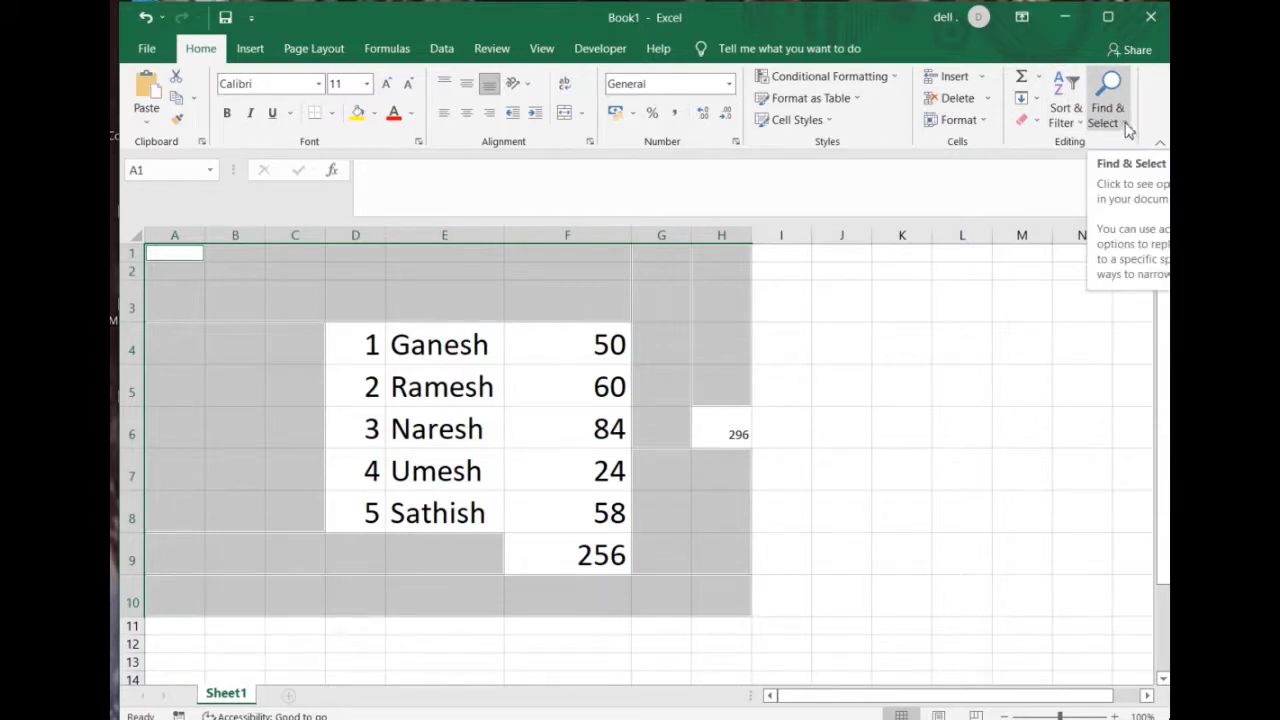
# Step: Open the Find & Select dropdown on the Home ribbon
pyautogui.click(1126, 124)
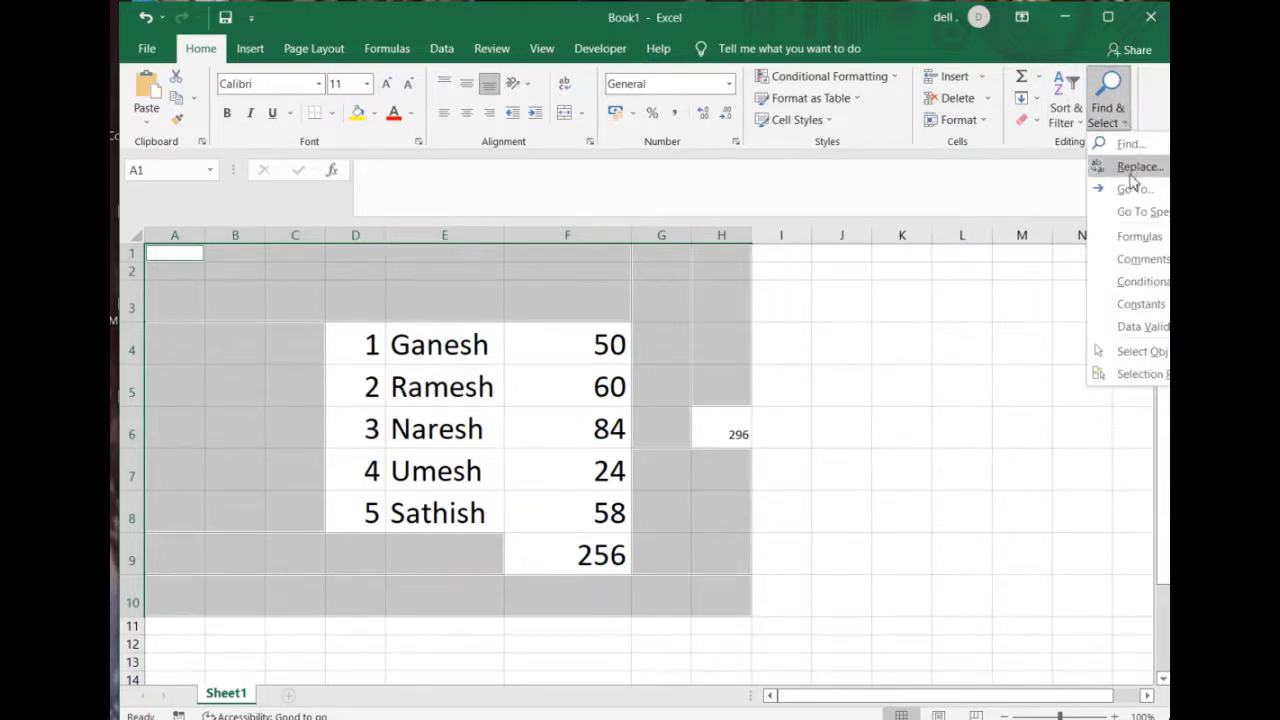